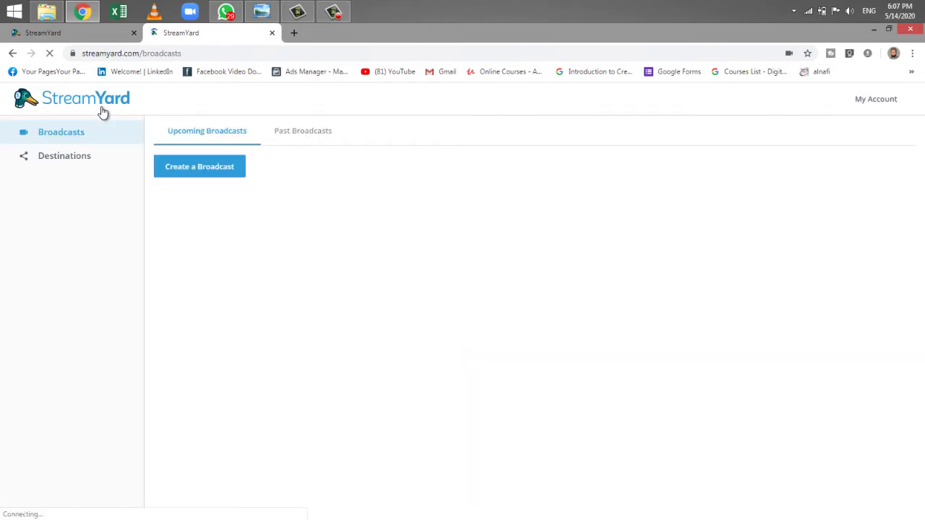
pyautogui.click(333, 11)
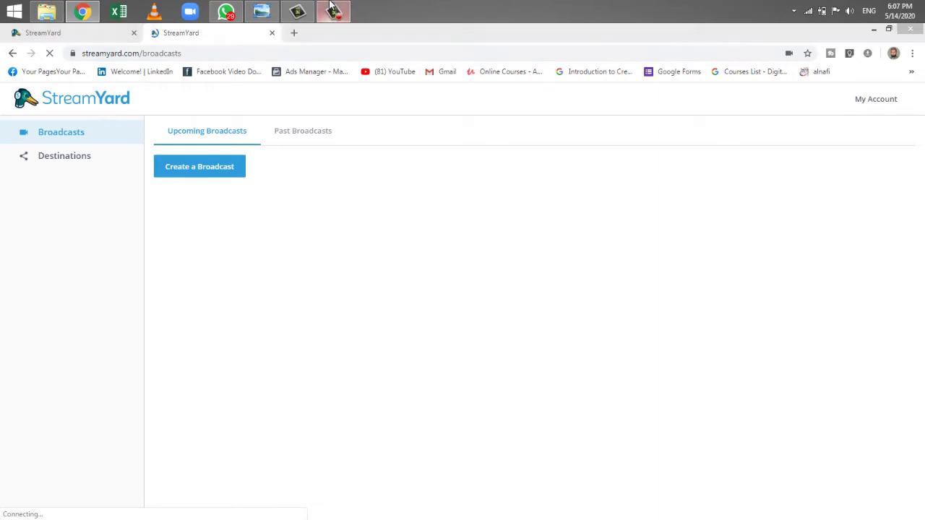
pyautogui.click(575, 307)
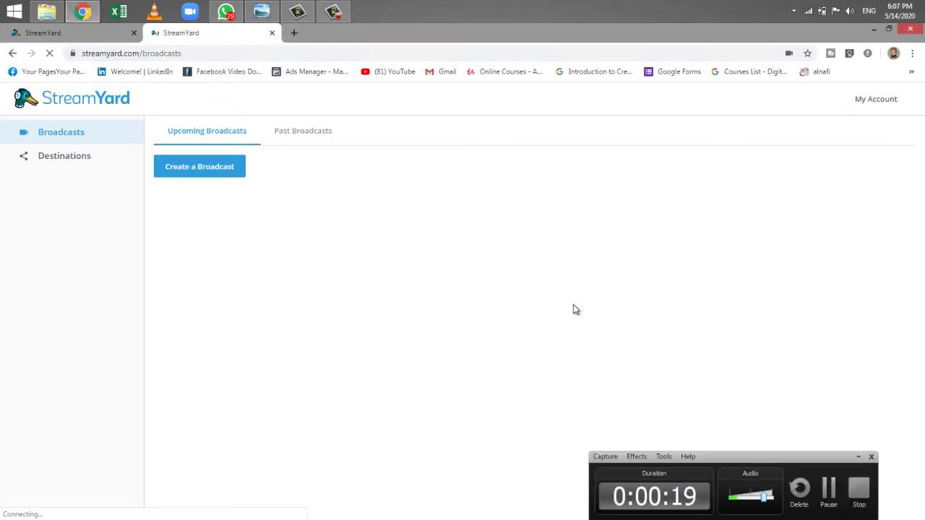
pyautogui.click(857, 456)
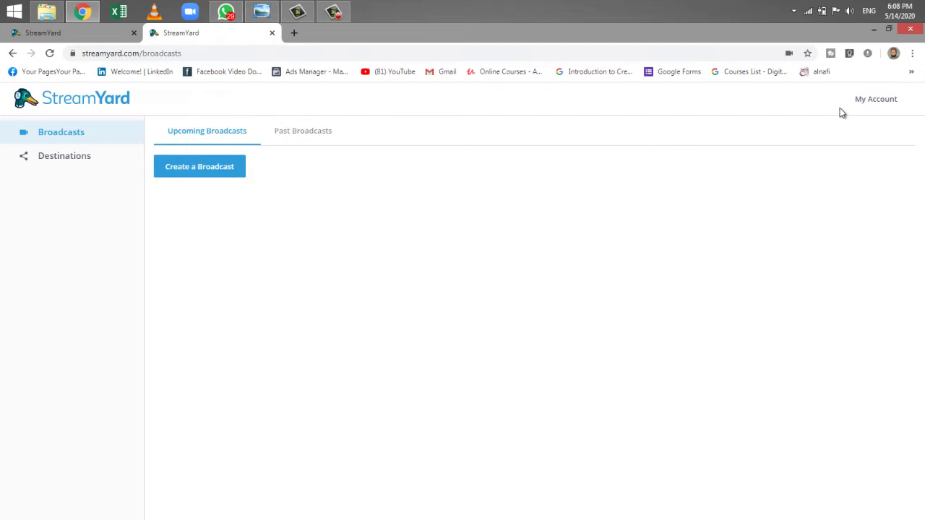
# Step: Review the account's billing page with its plan and invoices, and return to the broadcasts list
pyautogui.click(874, 109)
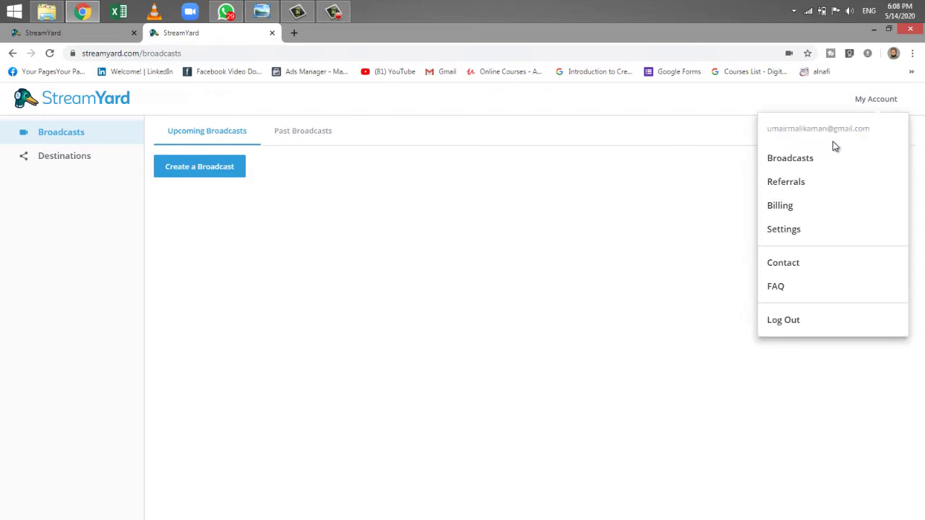
pyautogui.click(787, 206)
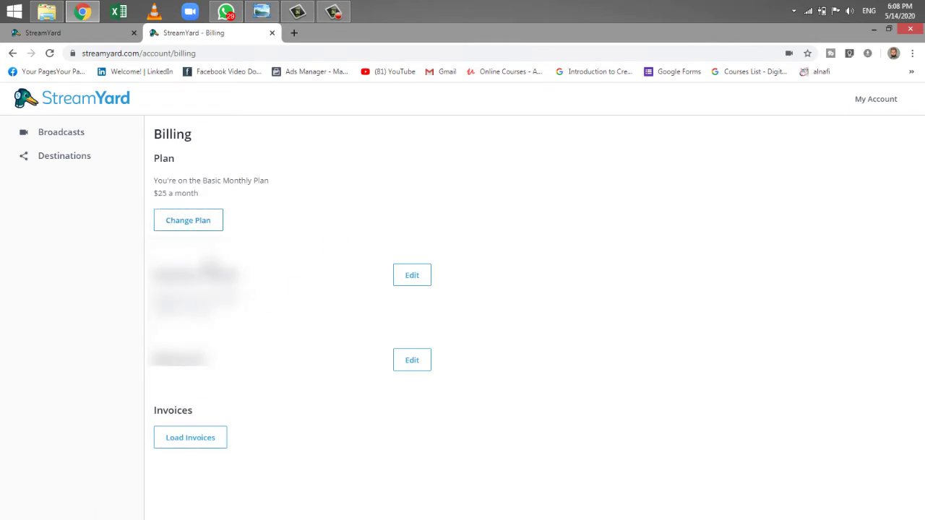
pyautogui.click(49, 136)
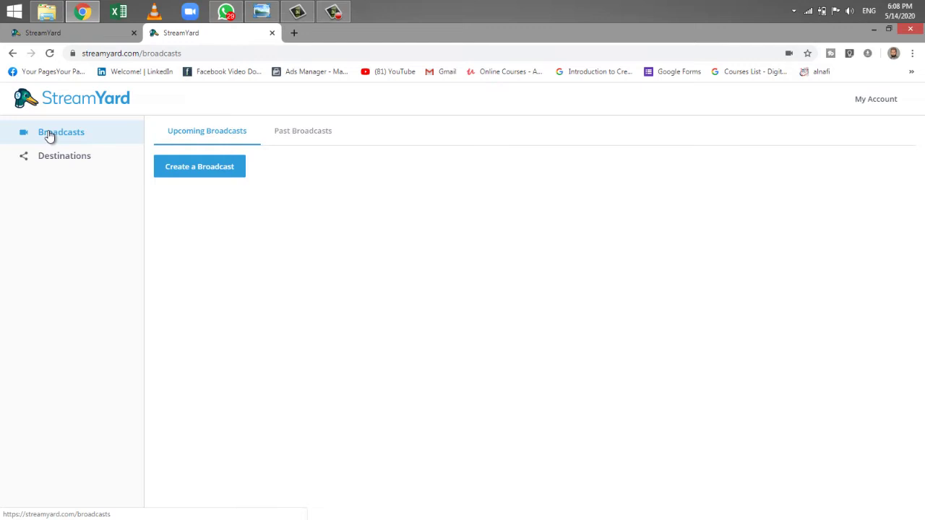
# Step: Examine the connected destinations and the platforms available for adding a destination
pyautogui.click(89, 161)
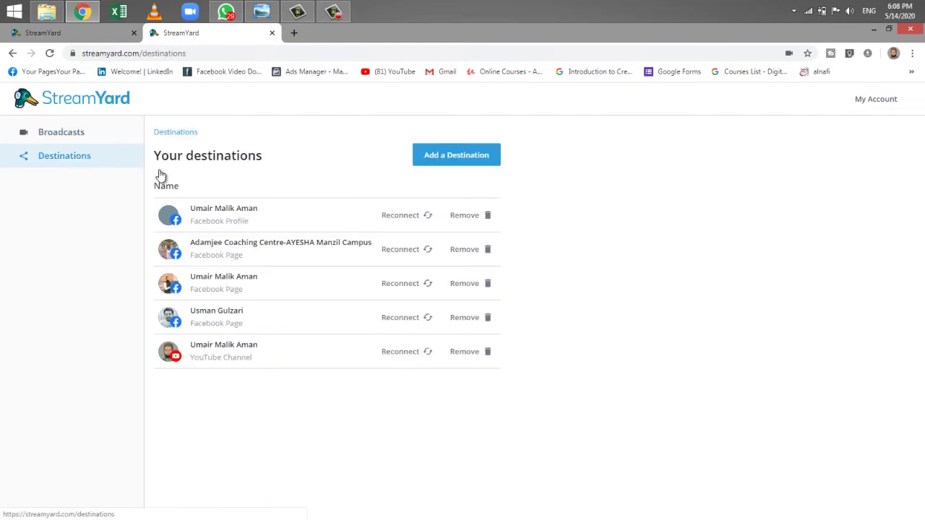
pyautogui.click(436, 159)
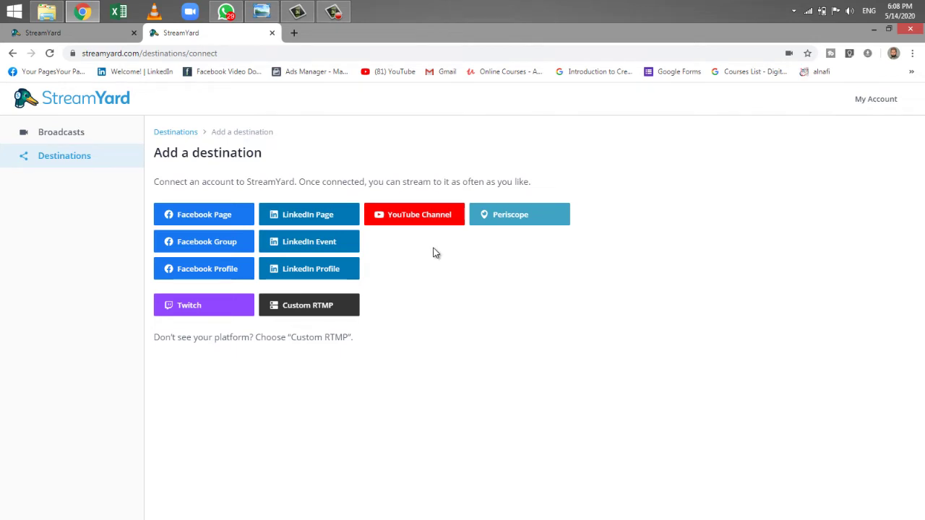
# Step: Set up a new broadcast titled "abc" for two Facebook Pages, including Adamjee Coaching Centre-AYESHA Manzil Campus
pyautogui.click(99, 135)
pyautogui.click(205, 168)
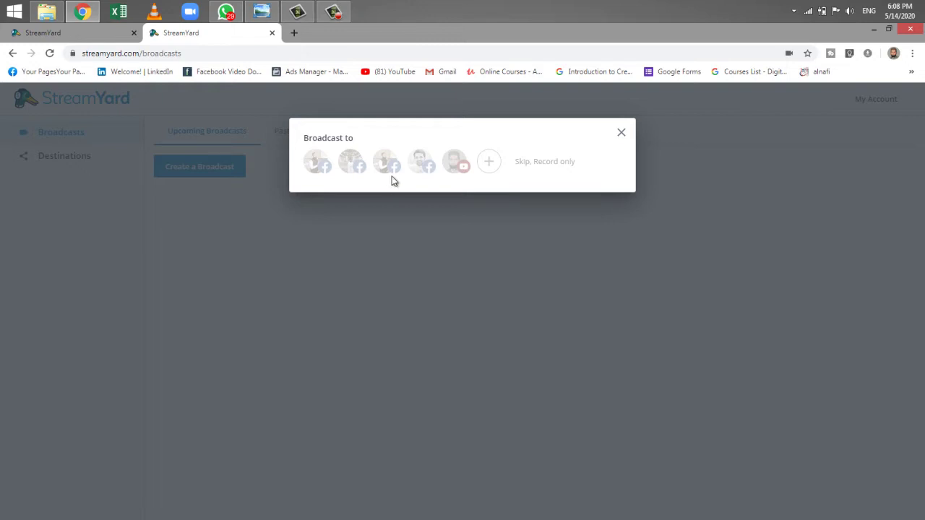
pyautogui.click(387, 165)
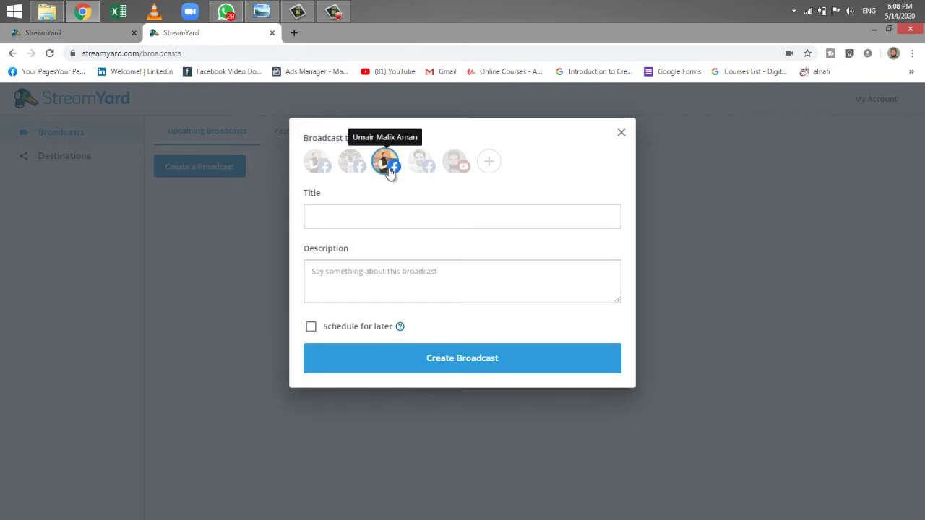
pyautogui.click(352, 163)
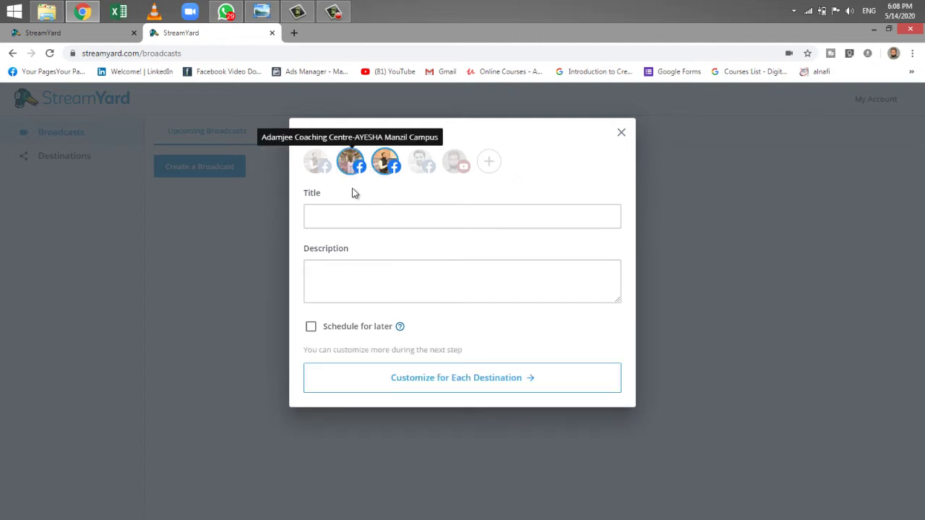
pyautogui.click(358, 211)
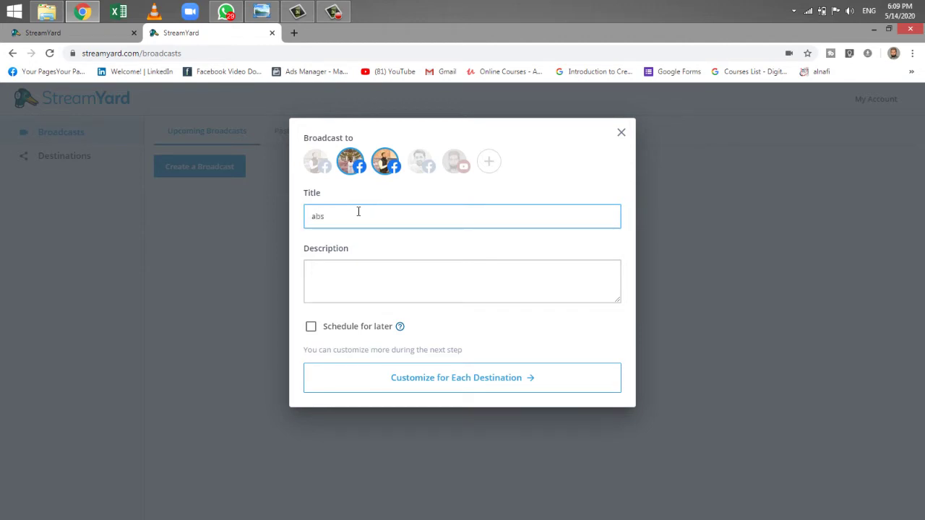
# Step: Create the broadcast with the per-destination settings left as they are and enter its broadcast studio
pyautogui.click(392, 384)
pyautogui.click(393, 291)
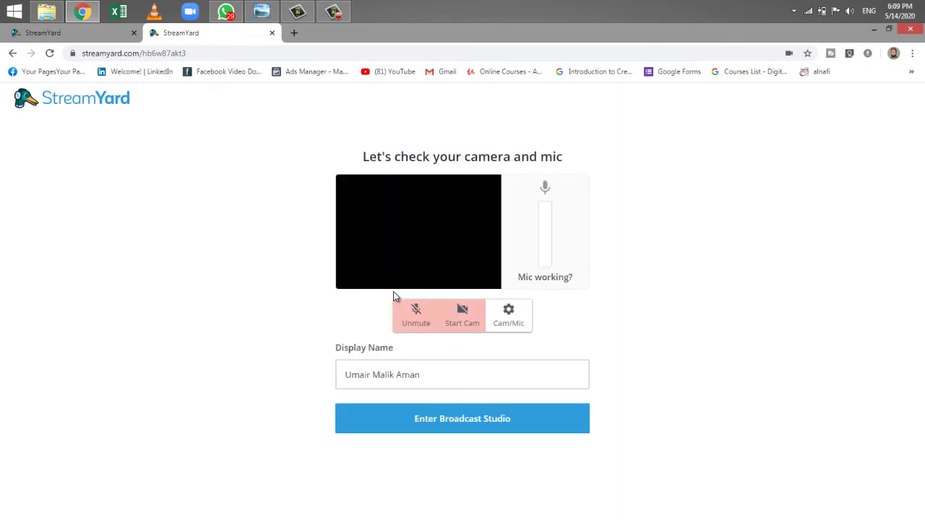
pyautogui.click(396, 423)
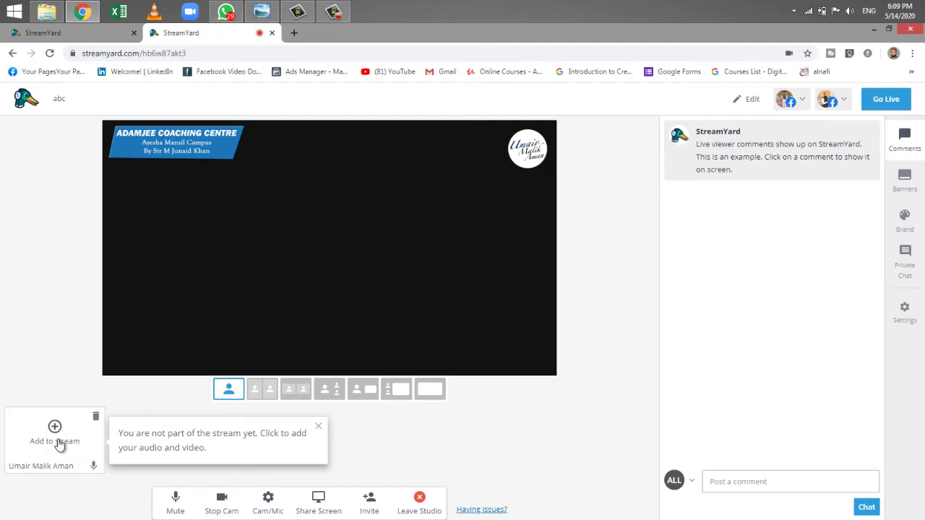
# Step: Look at the screen-sharing choices, including the list of application windows, and close them without sharing
pyautogui.click(318, 501)
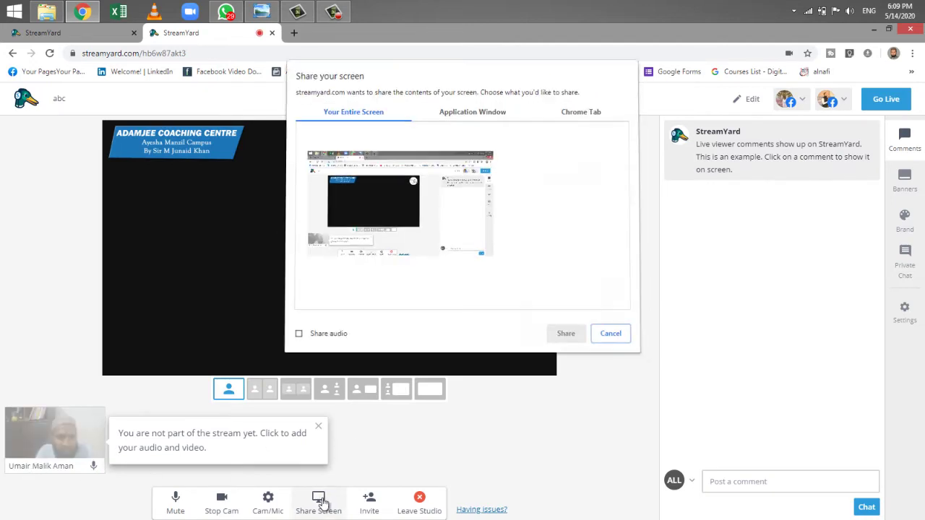
pyautogui.click(473, 110)
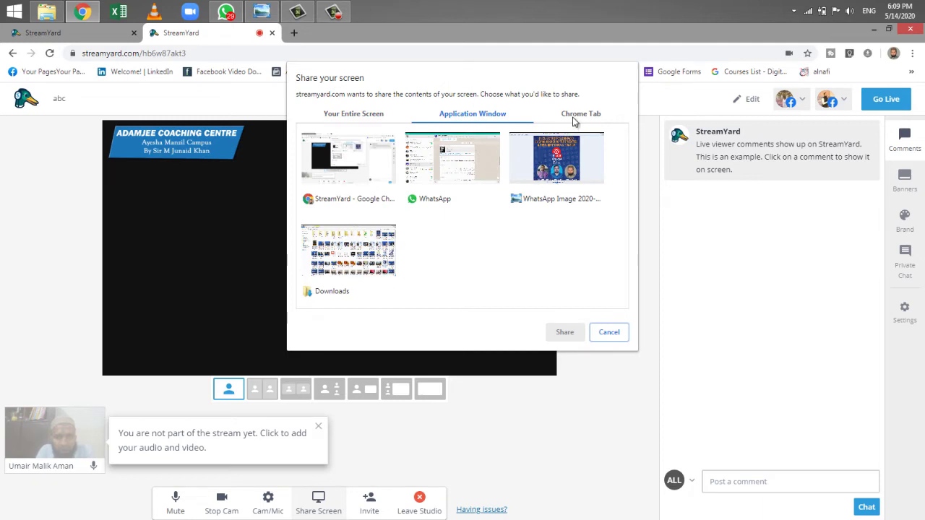
pyautogui.click(606, 333)
# Step: Copy the studio's guest invitation link to the clipboard and close the invitation dialog
pyautogui.click(369, 499)
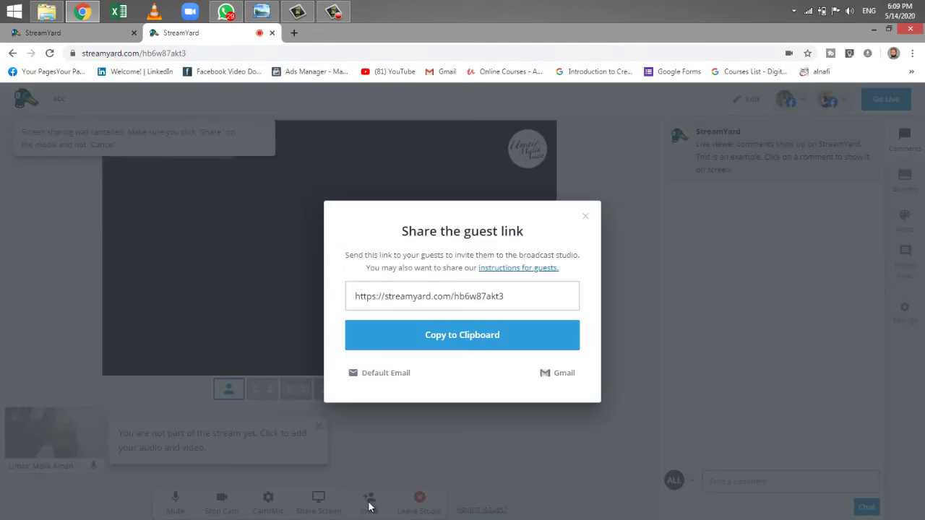
pyautogui.click(423, 331)
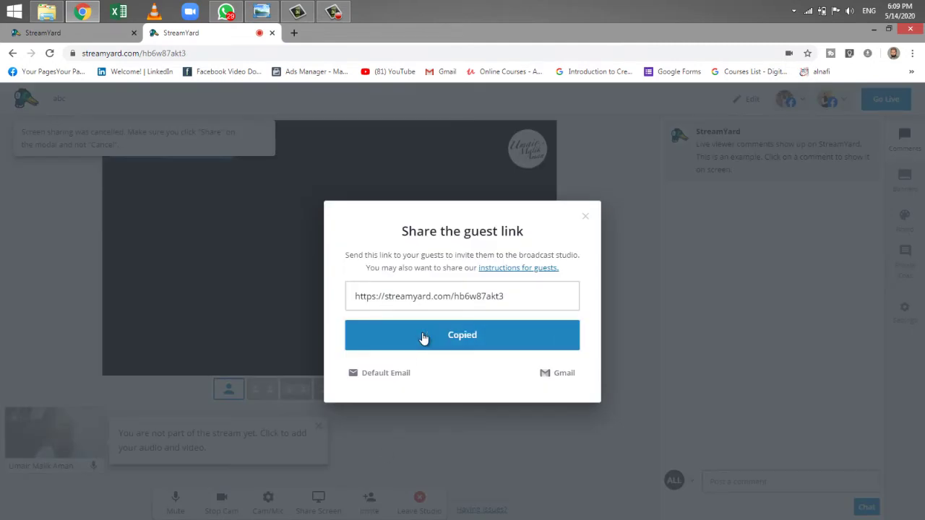
pyautogui.click(586, 216)
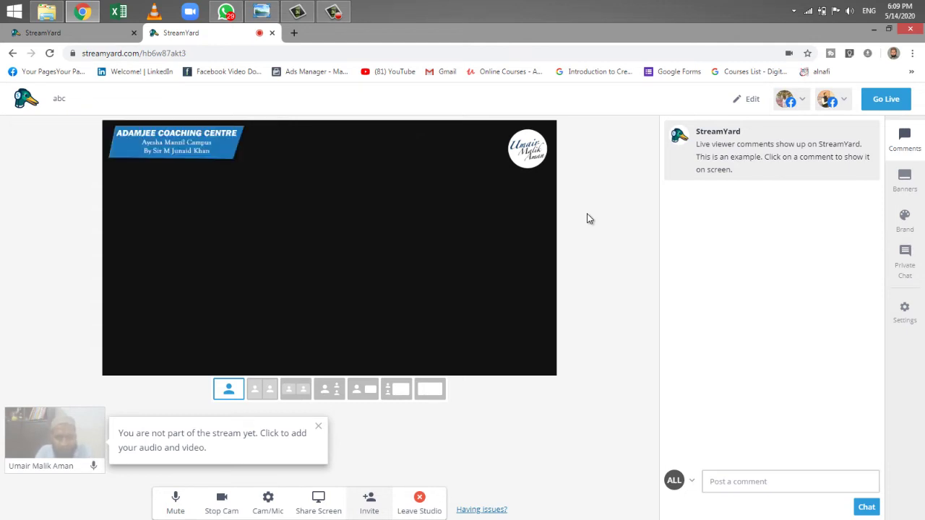
# Step: Preview the "For Live Questions" banner and the coaching centres ticker on the stream, hiding each one again
pyautogui.click(917, 184)
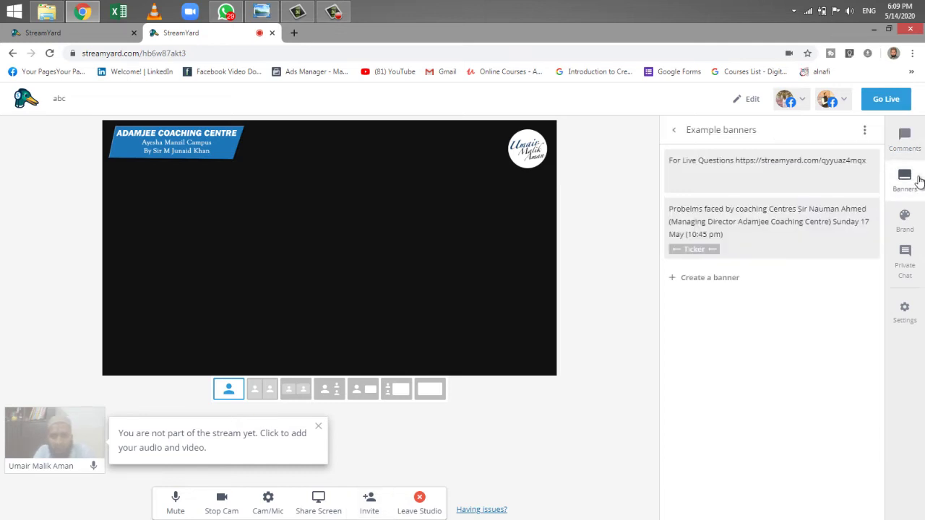
pyautogui.click(910, 140)
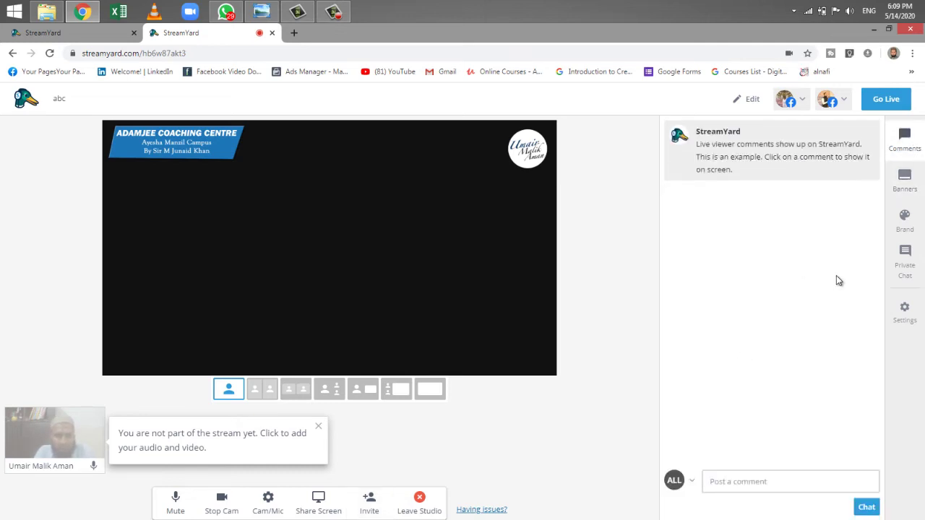
pyautogui.click(901, 182)
pyautogui.moveTo(784, 227)
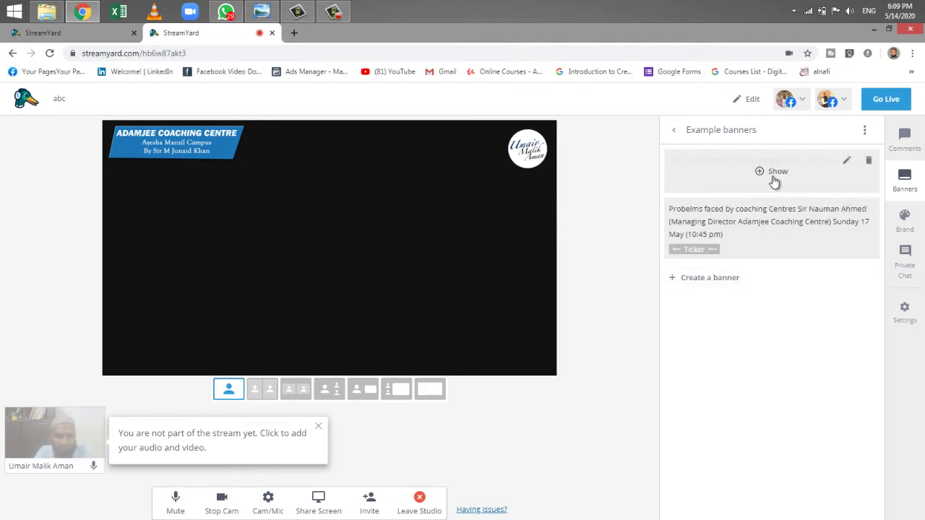
pyautogui.click(769, 174)
pyautogui.click(769, 175)
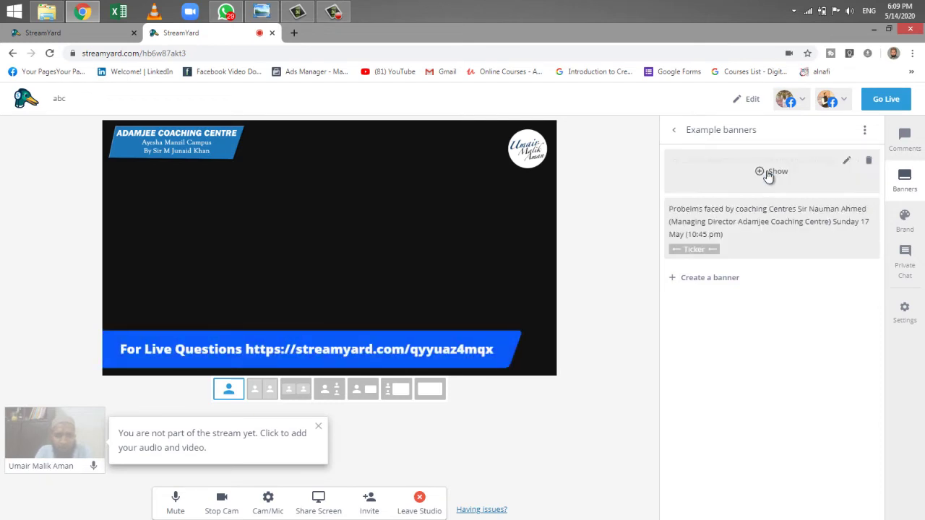
pyautogui.click(758, 220)
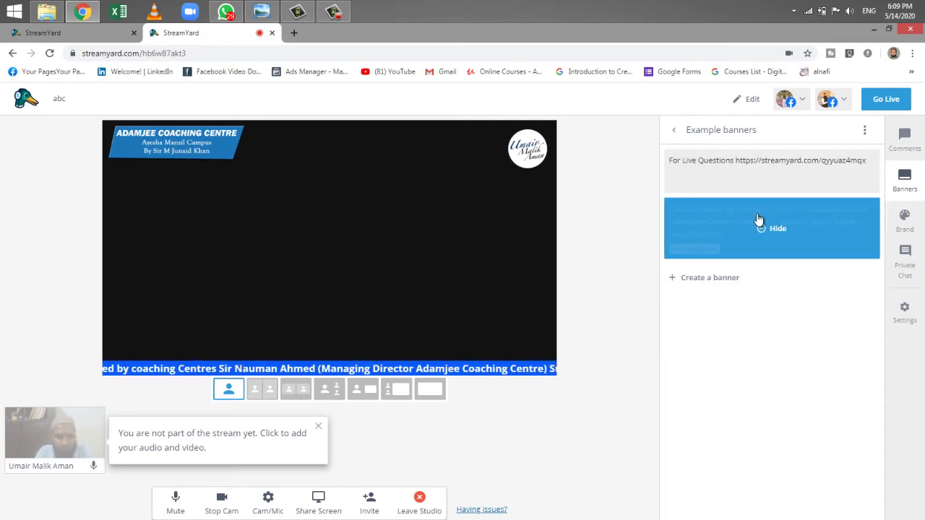
pyautogui.click(760, 223)
# Step: Add a non-scrolling banner reading "dslmdlsd", show it on the stream and hide it again
pyautogui.click(709, 279)
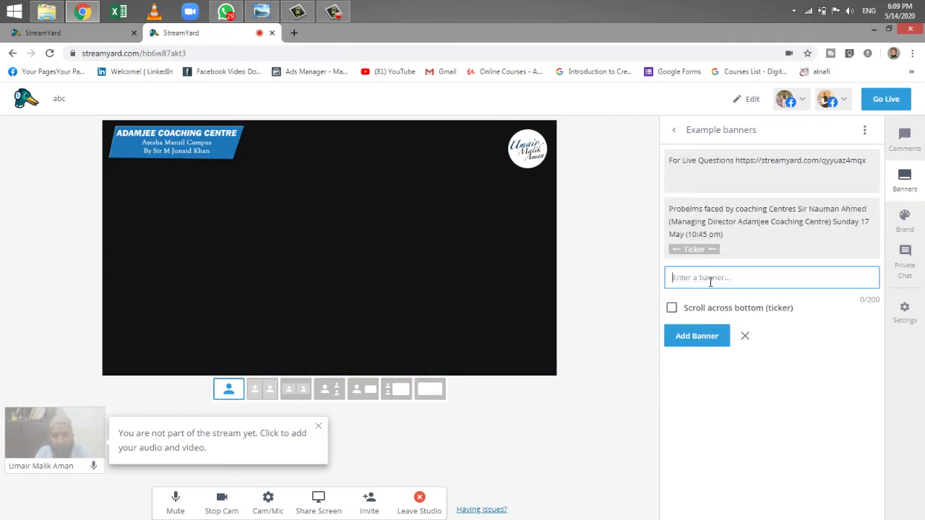
pyautogui.write('dslmdlsd')
pyautogui.click(703, 309)
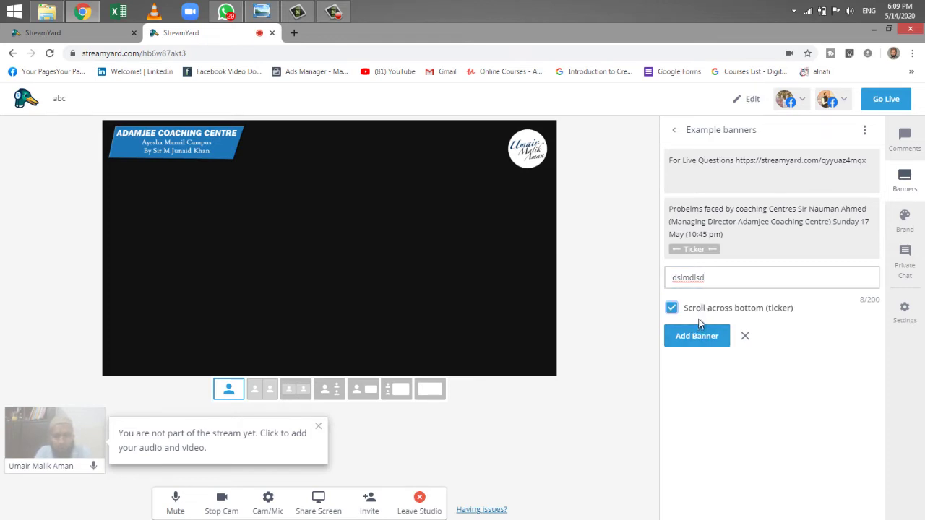
pyautogui.click(695, 309)
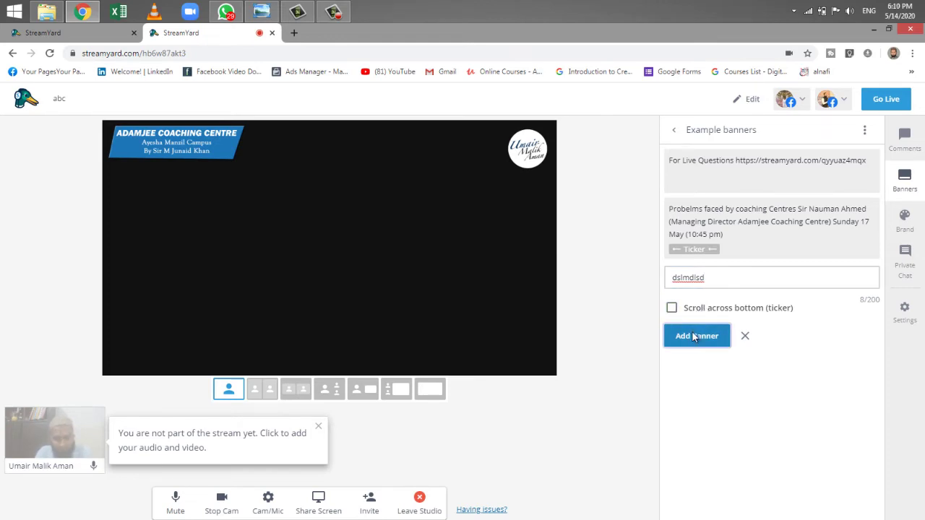
pyautogui.click(692, 337)
pyautogui.click(695, 295)
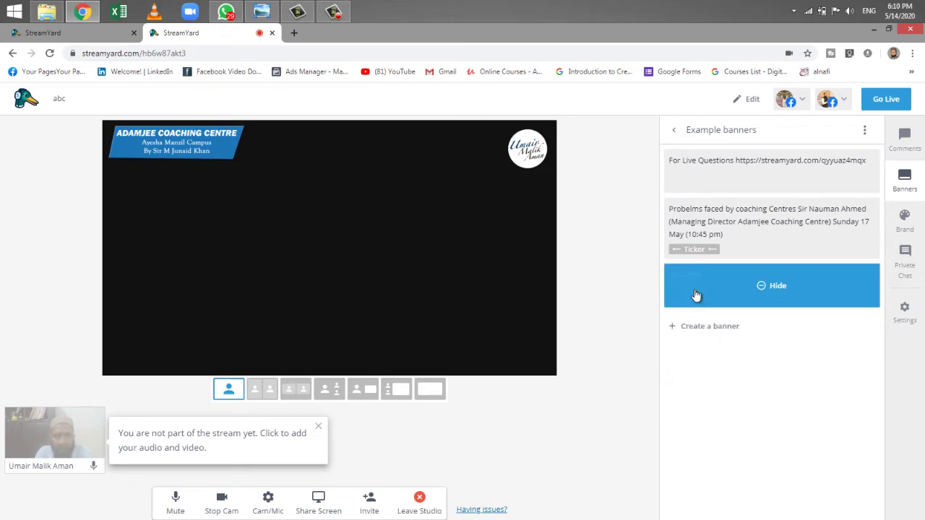
pyautogui.click(695, 295)
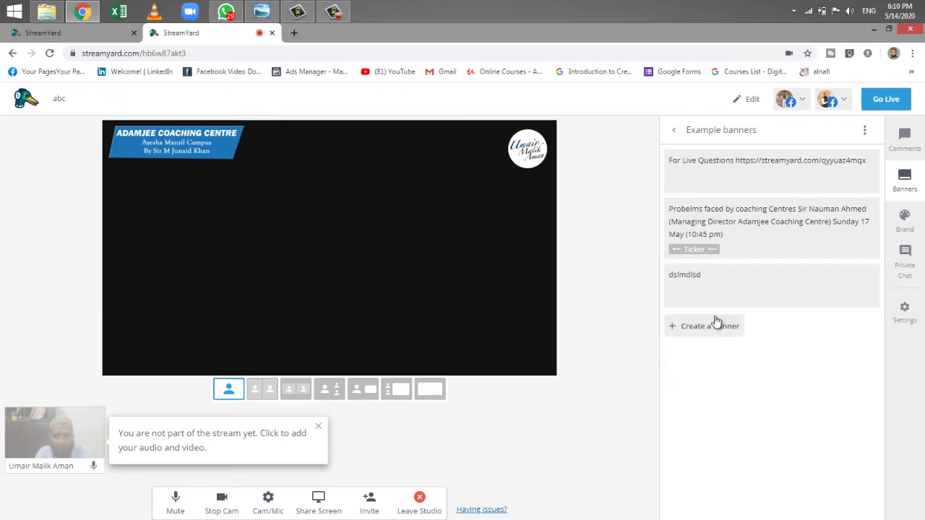
# Step: Change the "dslmdlsd" banner to a ticker scrolling across the bottom, show it on the stream and hide it again
pyautogui.click(847, 275)
pyautogui.click(671, 303)
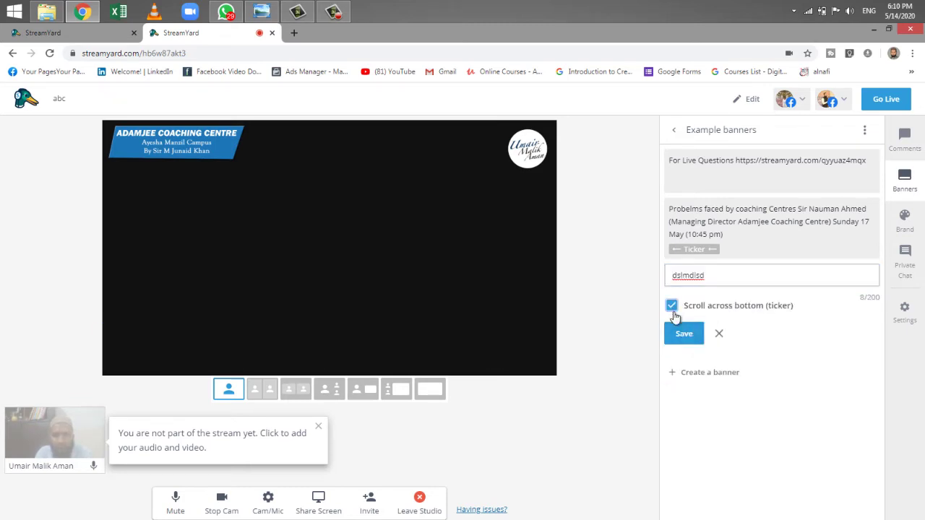
pyautogui.click(687, 333)
pyautogui.click(725, 295)
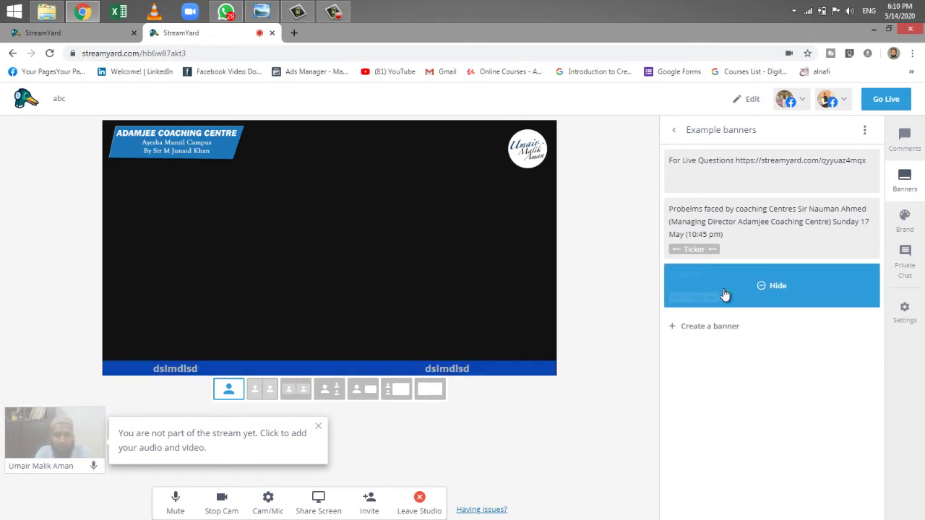
pyautogui.click(724, 295)
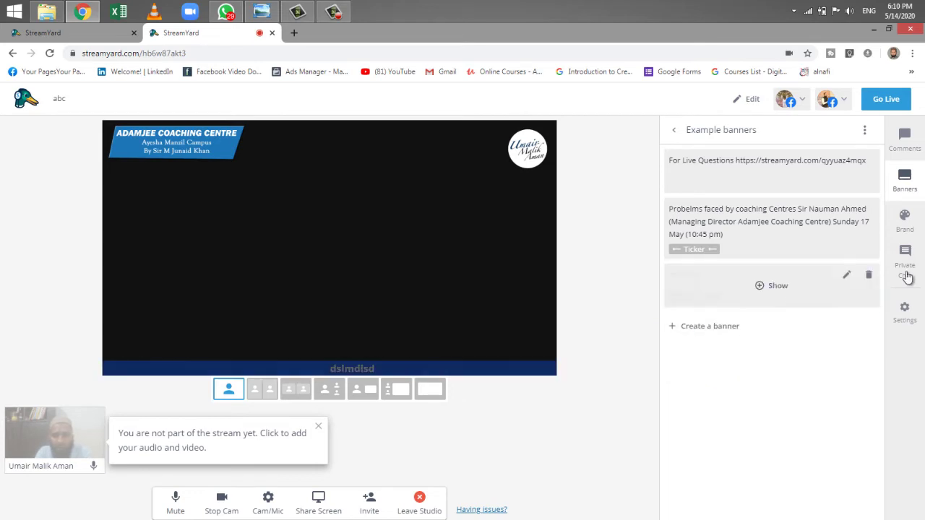
# Step: View the brand settings and the brand color picker, closing the picker without choosing another color
pyautogui.click(911, 233)
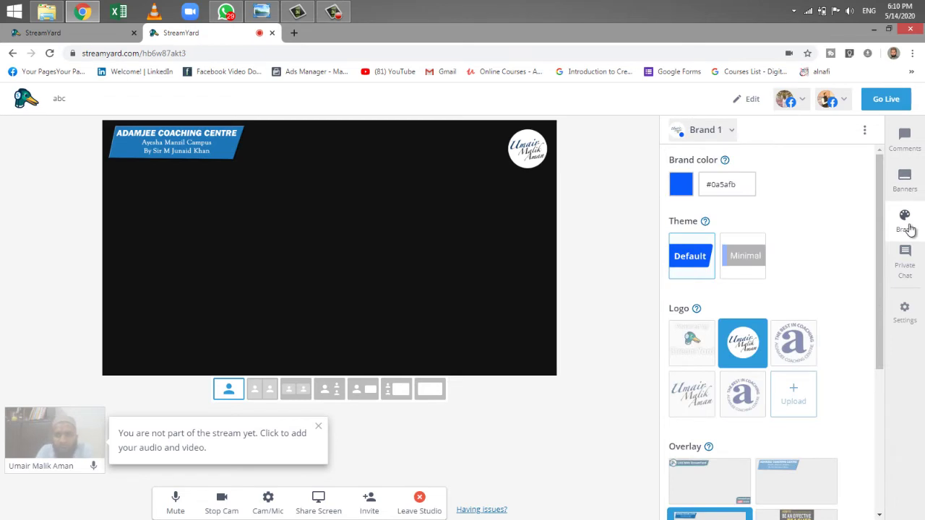
pyautogui.click(681, 188)
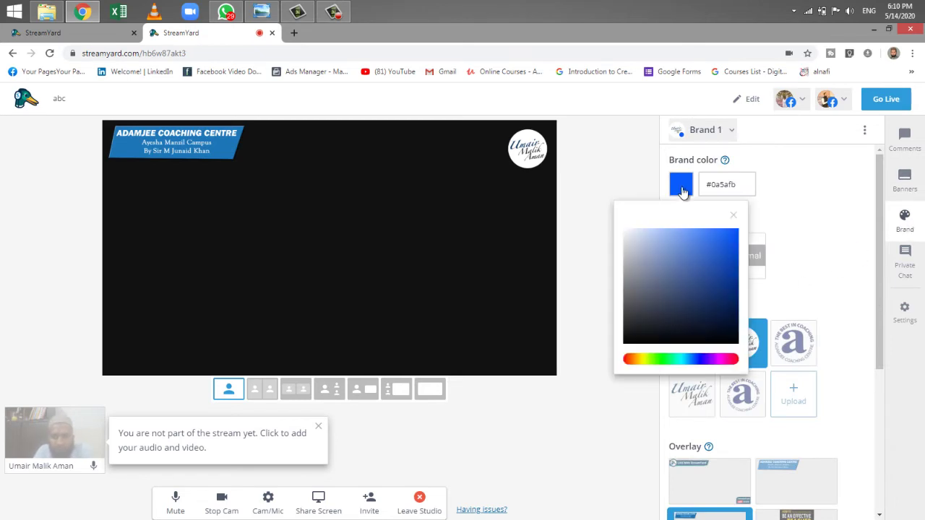
pyautogui.click(792, 215)
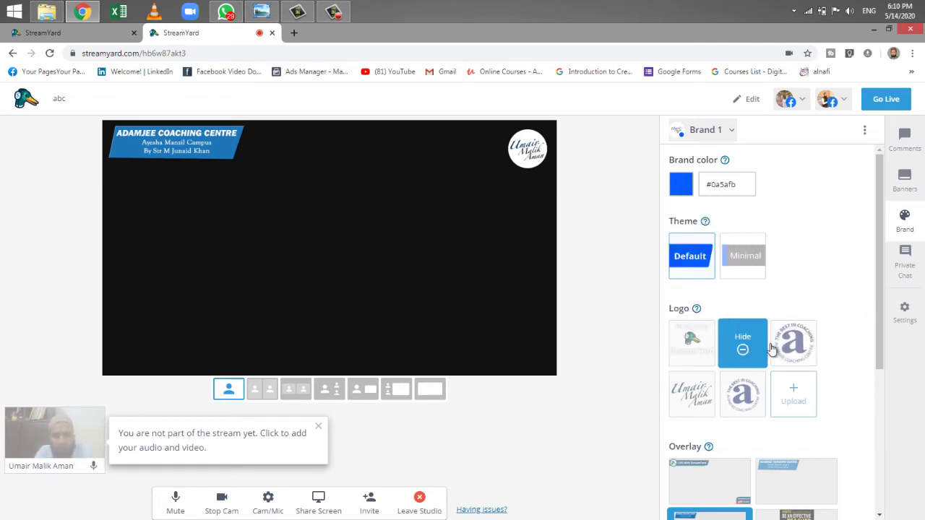
# Step: Preview the square Adamjee Coaching Centre logo, the round signature logo and the StreamYard logo on the stream, and hide the logo
pyautogui.click(793, 350)
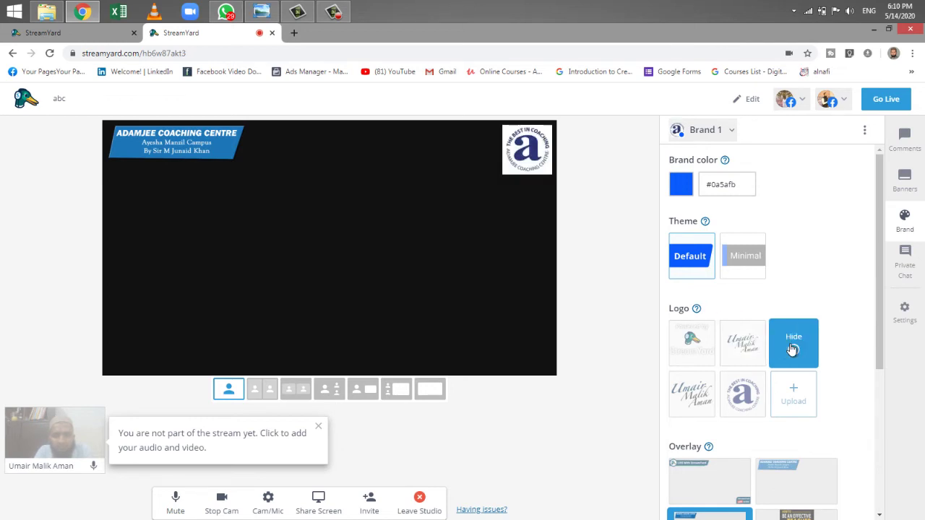
pyautogui.click(742, 349)
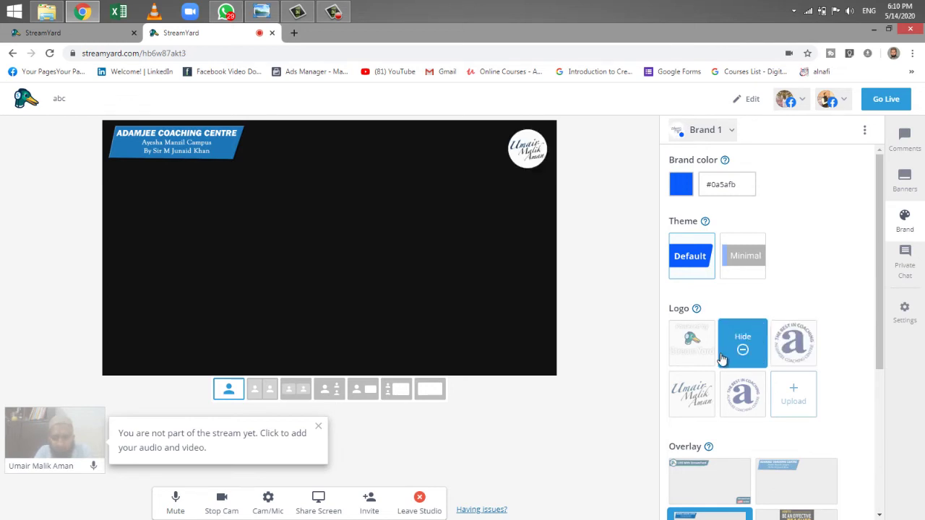
pyautogui.click(692, 352)
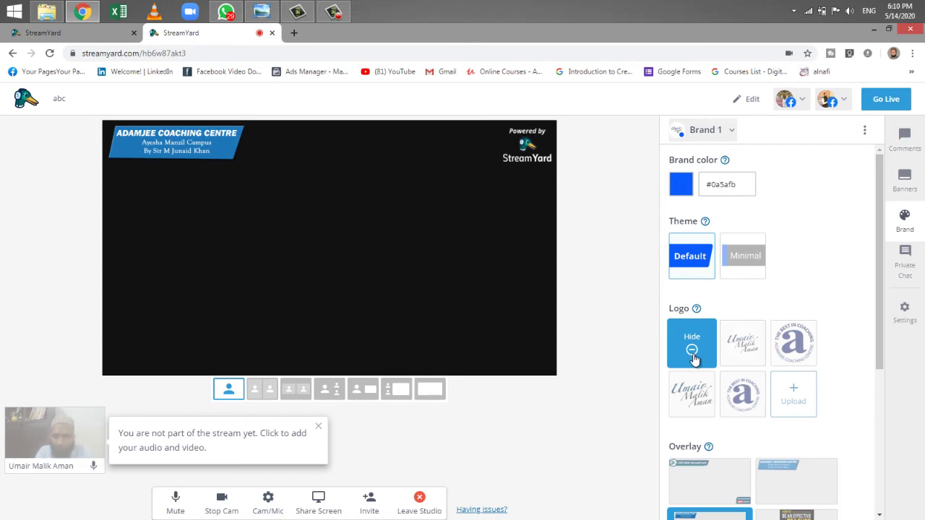
pyautogui.click(692, 358)
# Step: Preview the "How to Be an Effective Teacher" overlay on the stream and switch back to the small Adamjee Coaching Centre overlay
pyautogui.moveTo(882, 268); pyautogui.dragTo(856, 409)
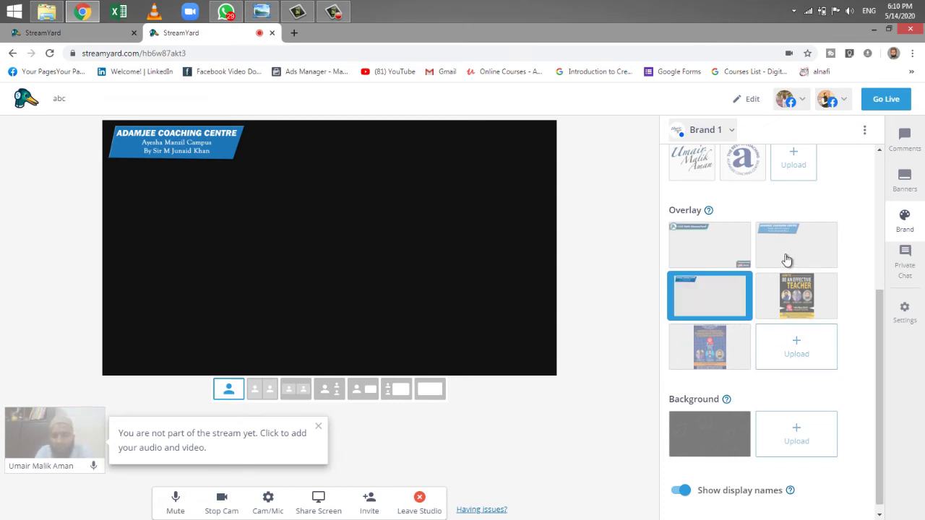
pyautogui.moveTo(785, 258)
pyautogui.click(795, 302)
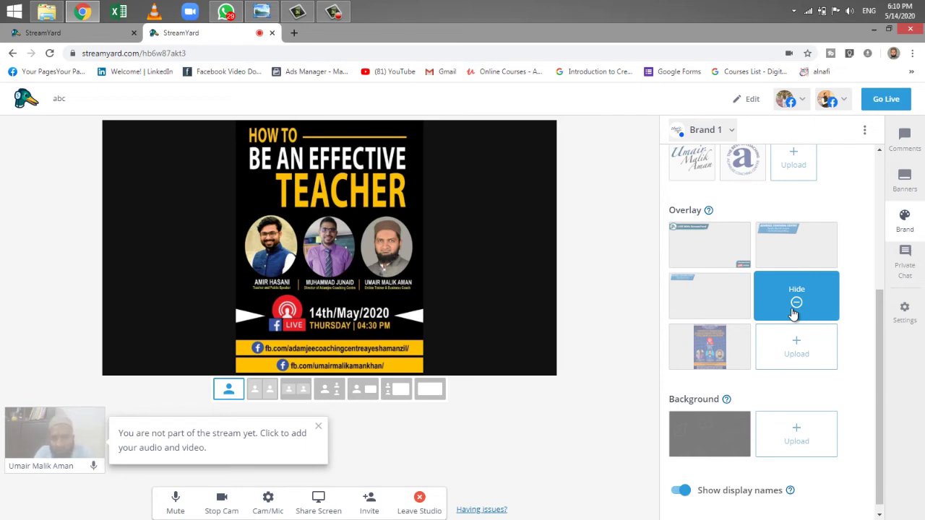
pyautogui.moveTo(715, 281)
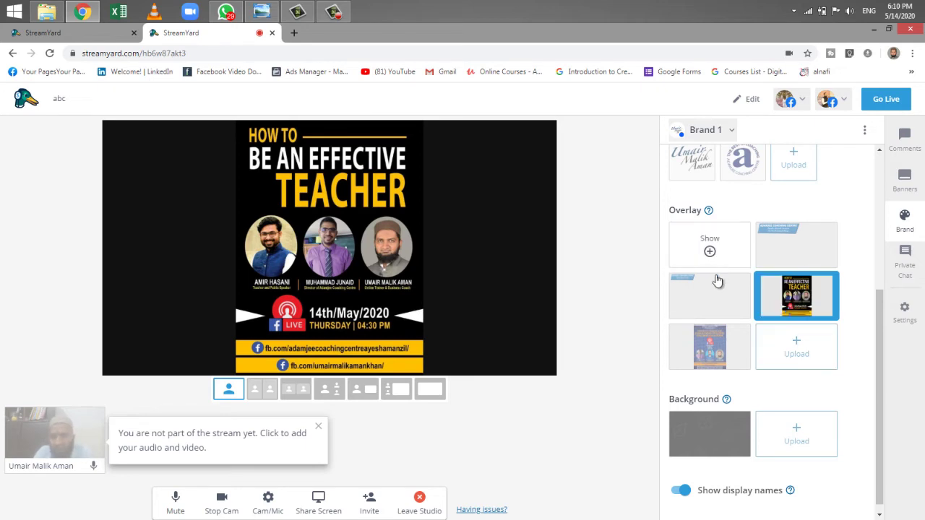
pyautogui.click(709, 300)
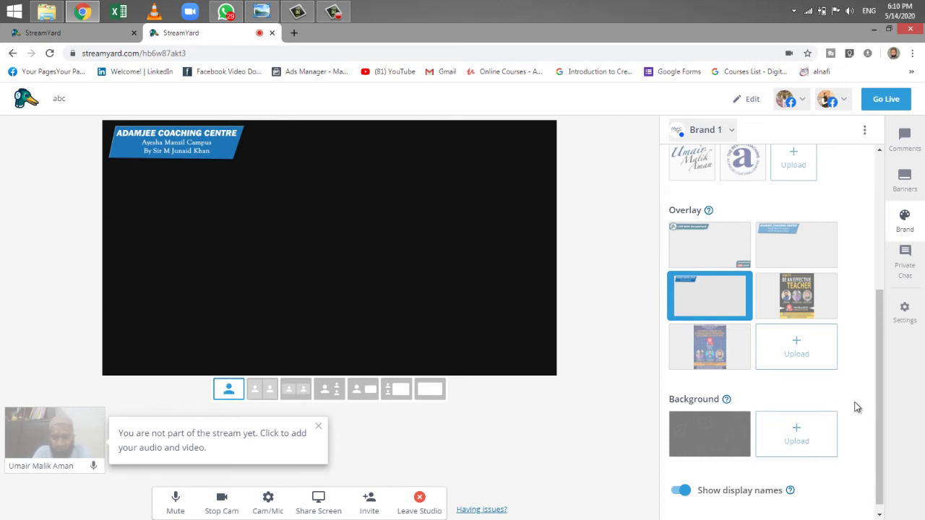
# Step: View the private guest chat and review the camera, resolution, audio and green screen settings, closing the settings at the end
pyautogui.click(903, 280)
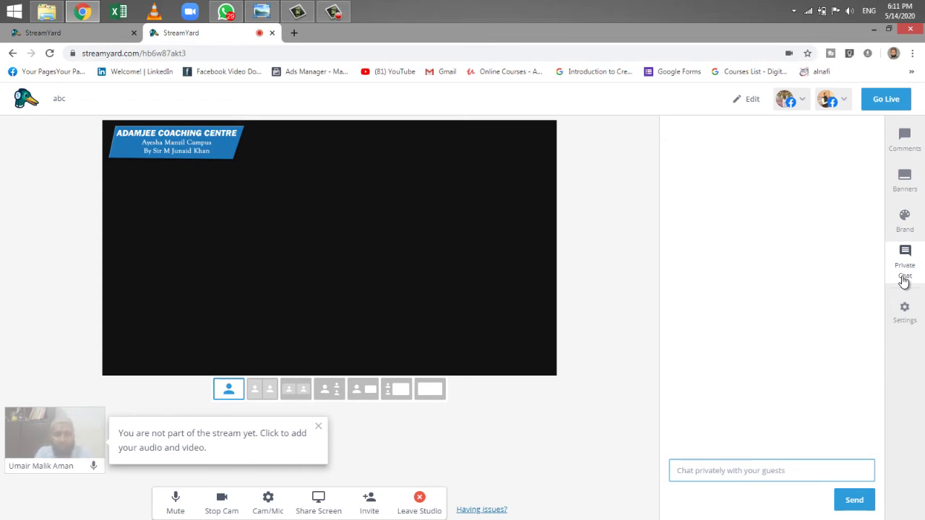
pyautogui.click(912, 323)
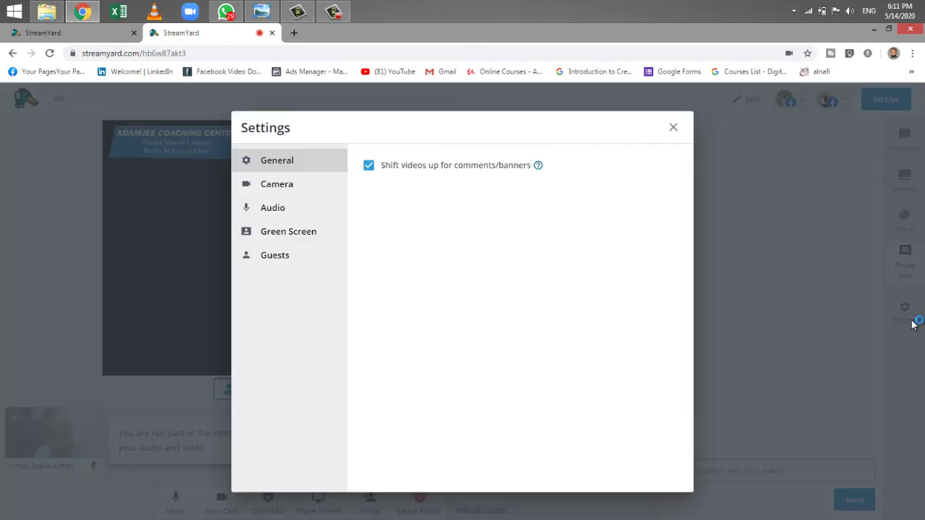
pyautogui.click(322, 193)
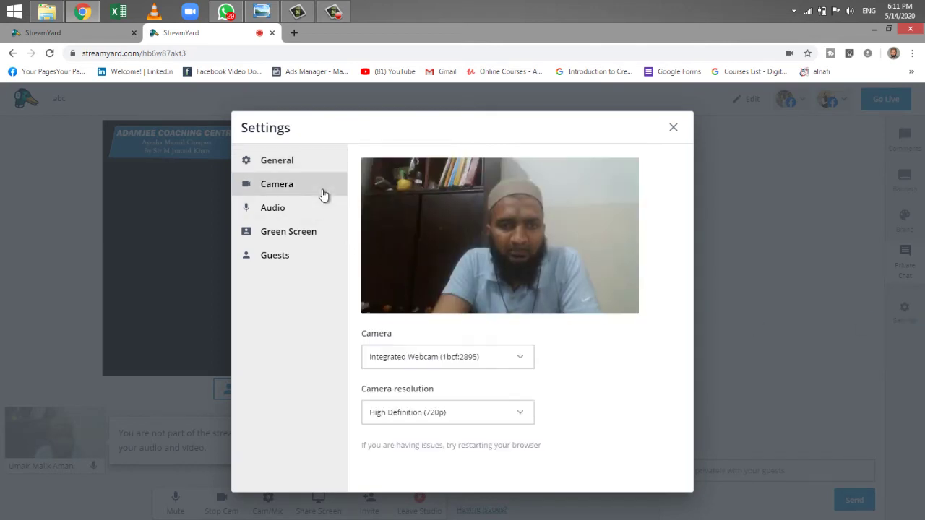
pyautogui.click(437, 411)
pyautogui.click(435, 419)
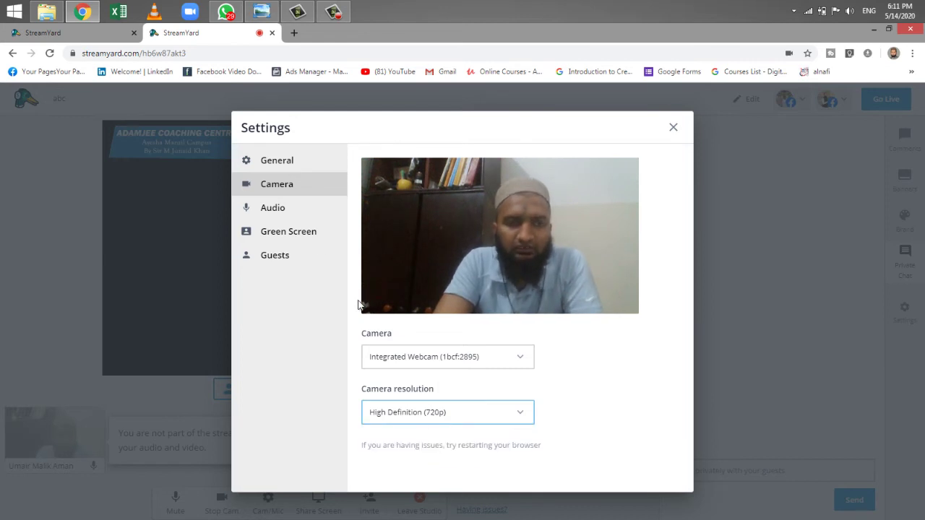
pyautogui.click(299, 213)
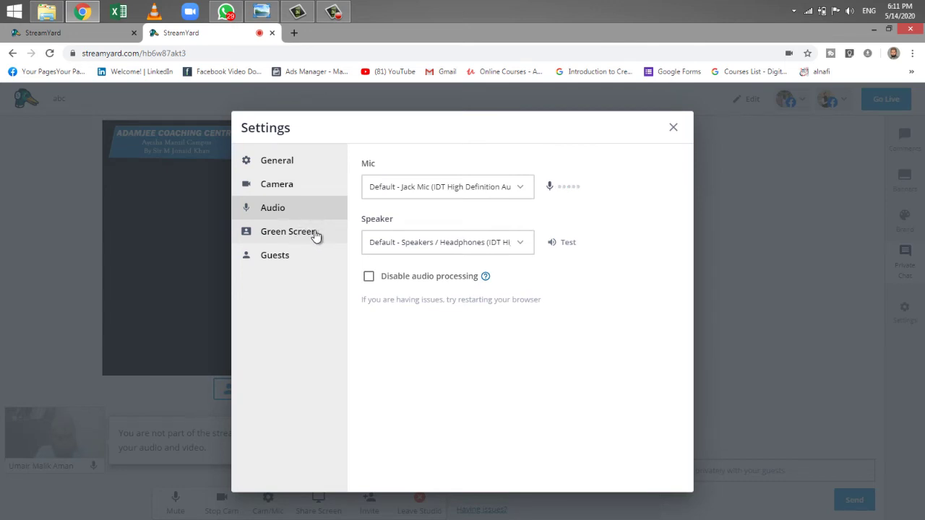
pyautogui.click(316, 235)
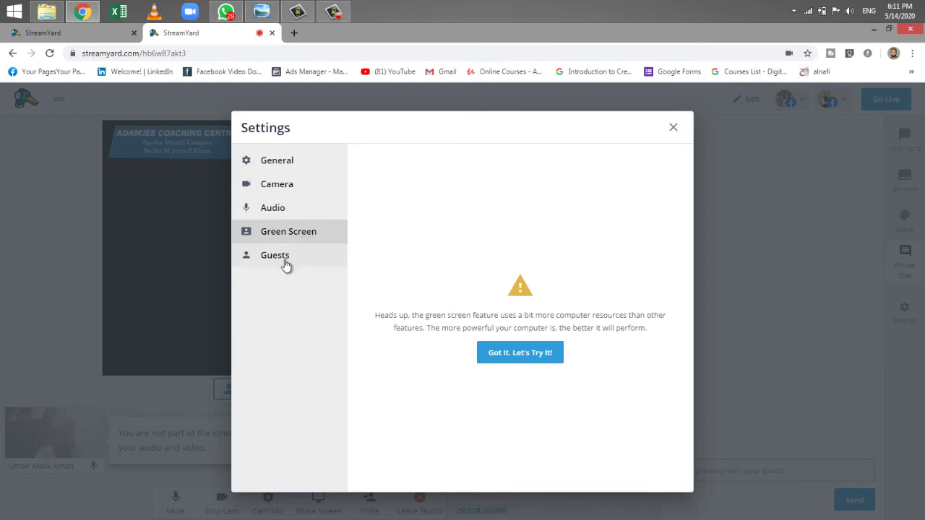
pyautogui.click(672, 129)
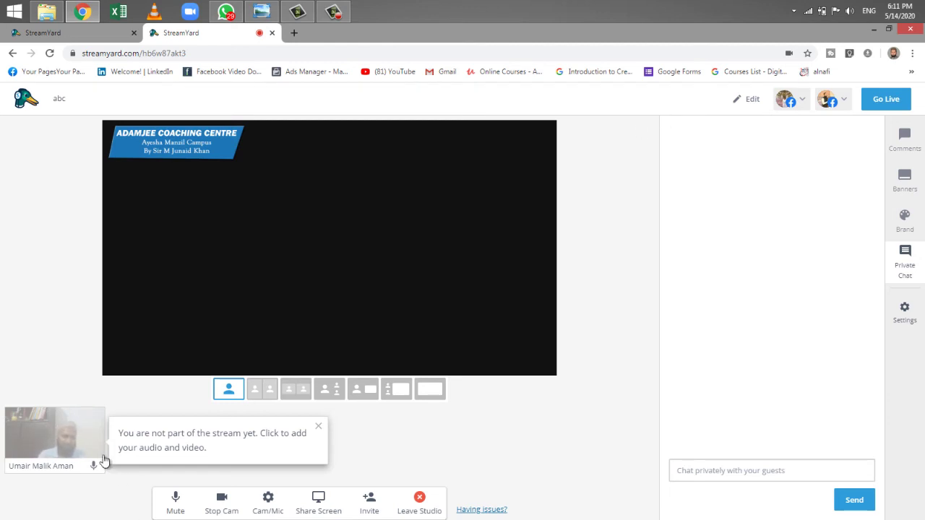
# Step: Add the host's camera and audio to the stream and remove them again
pyautogui.click(72, 450)
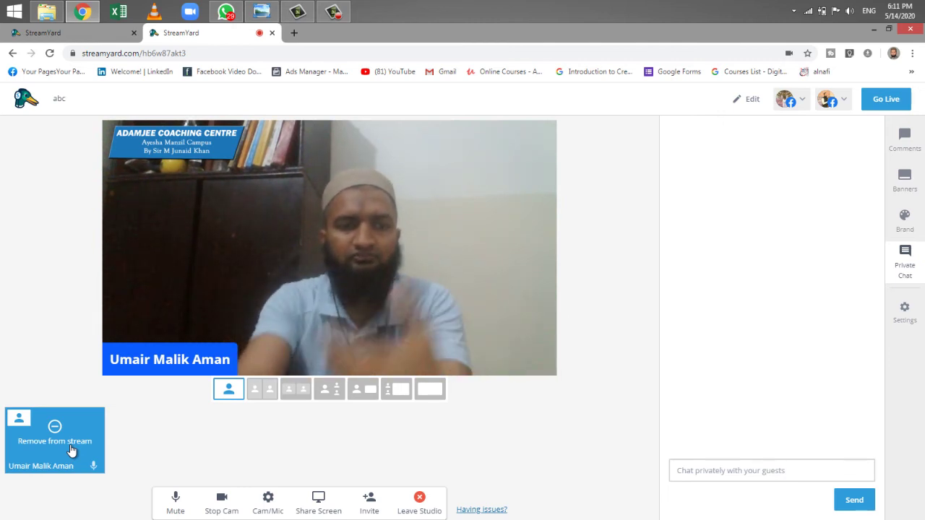
pyautogui.click(72, 451)
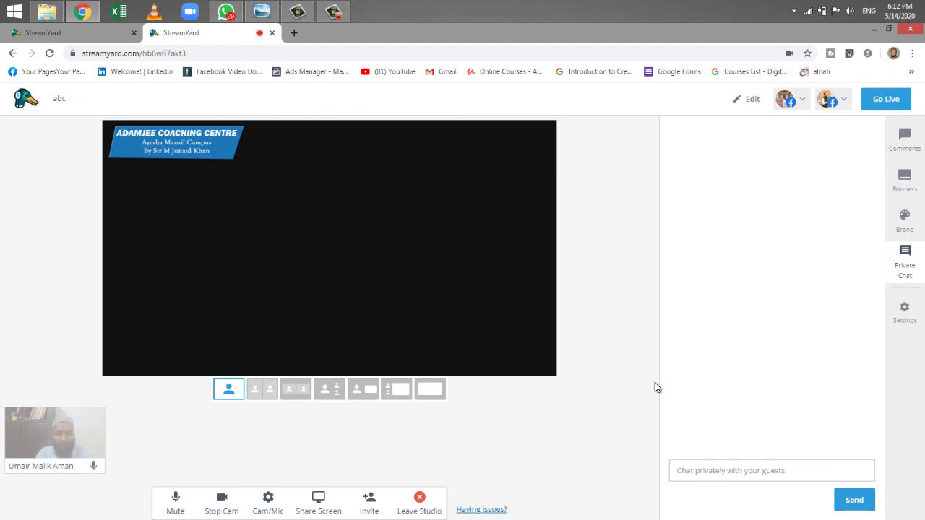
pyautogui.click(914, 182)
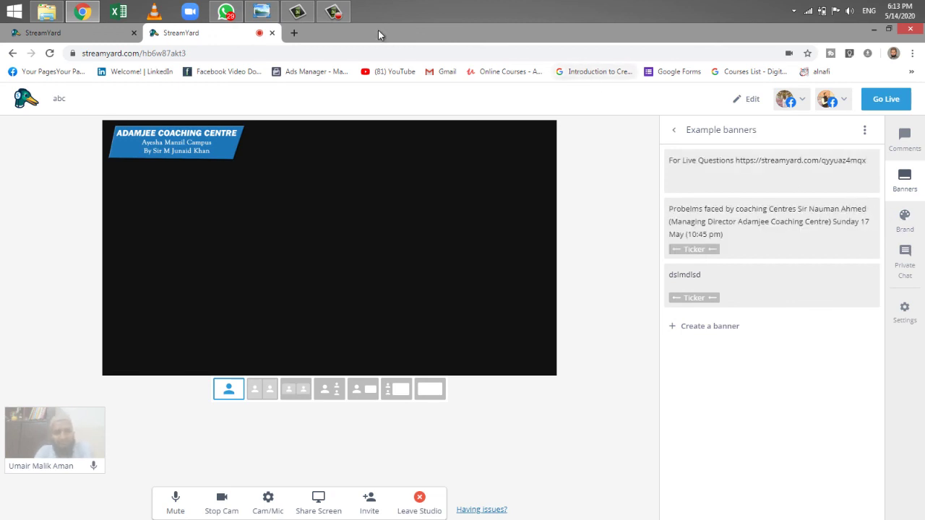
pyautogui.moveTo(342, 6)
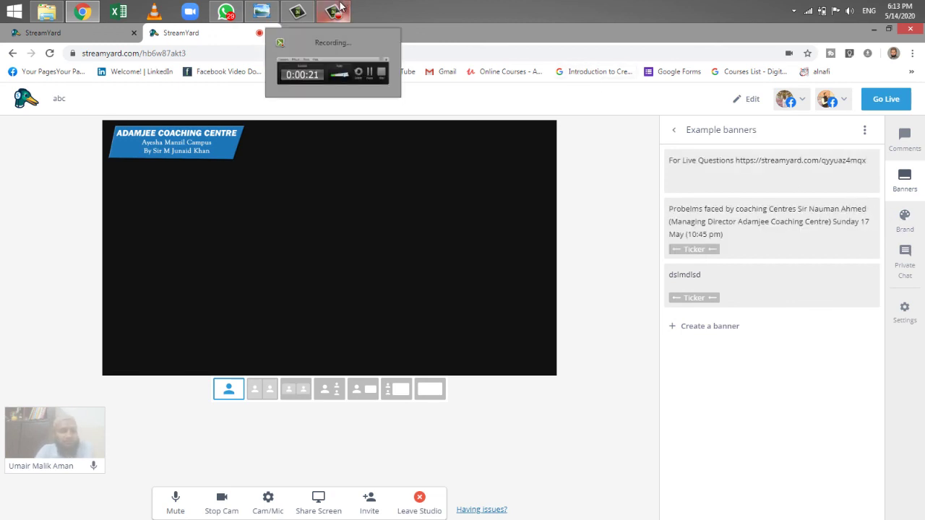
pyautogui.click(339, 7)
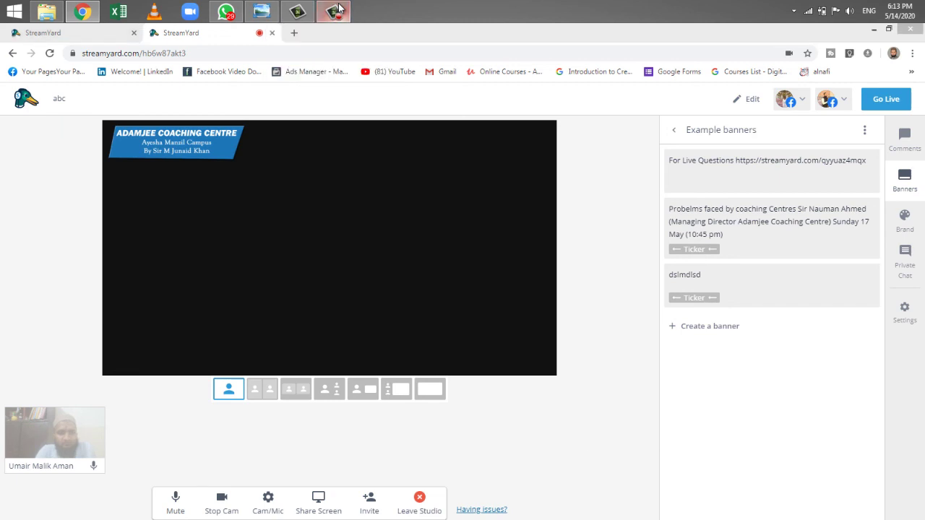